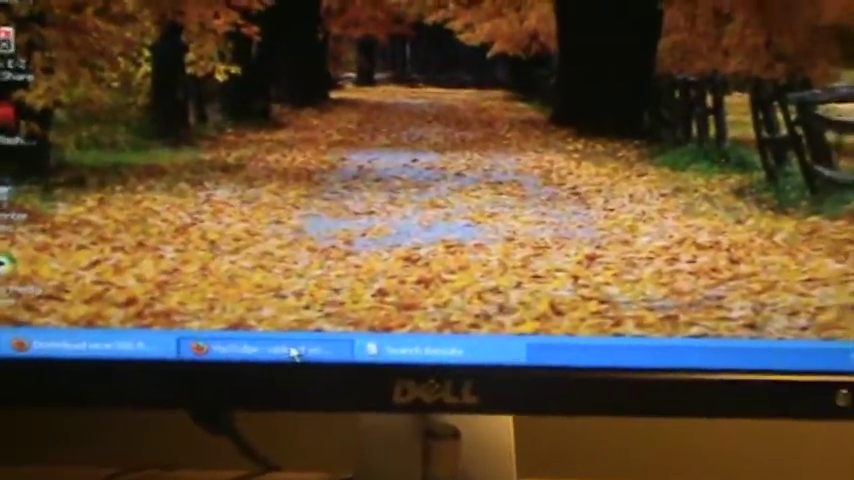
- Bring Firefox back, then minimize the wrar380.Regged.exe search results to reveal the desktop
left_click(330, 425)
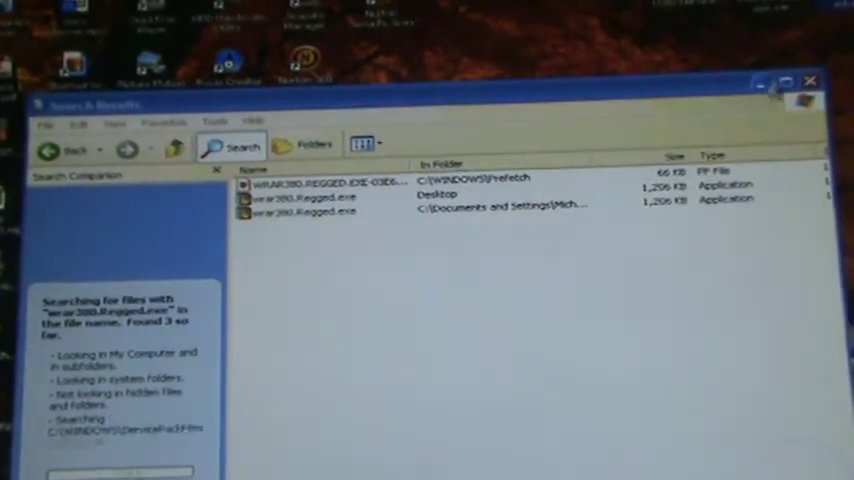
left_click(760, 88)
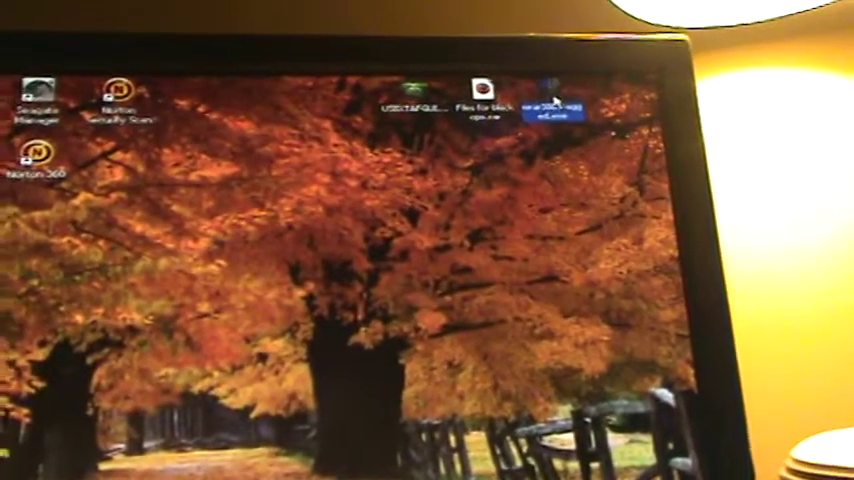
- Launch the wrar380 installer from the desktop and start installing to the destination folder
left_click(543, 100)
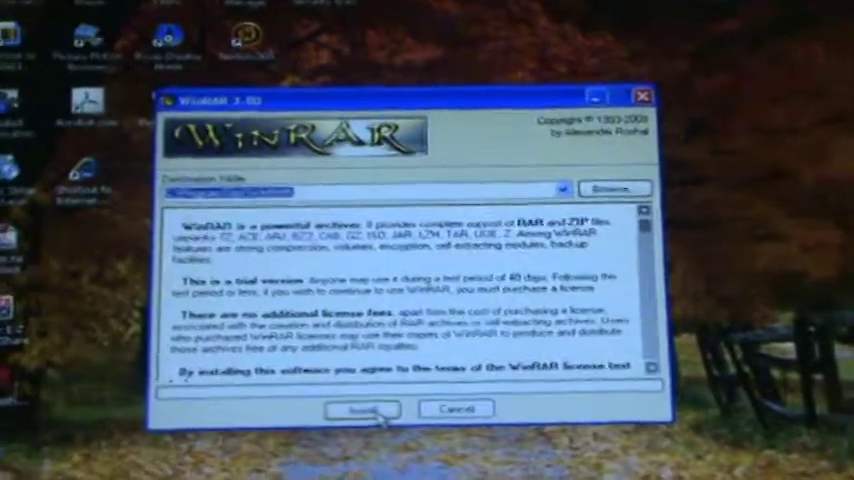
left_click(363, 410)
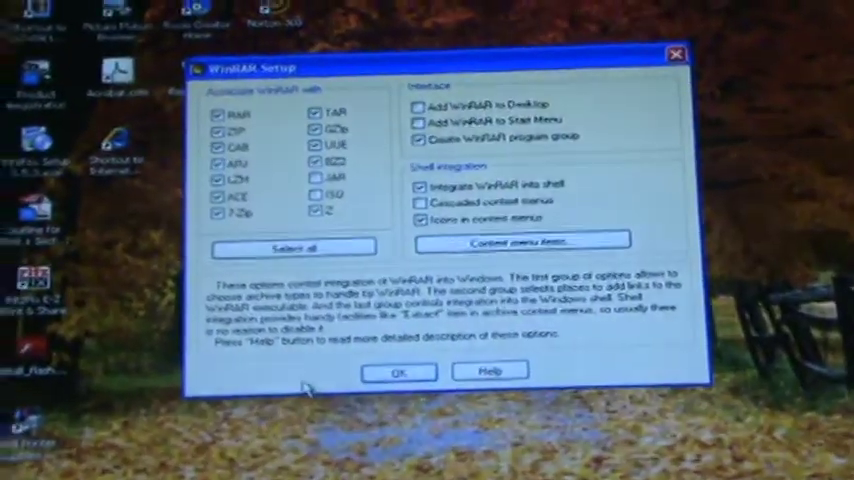
- Accept the default WinRAR archive associations and finish the 3.80 setup
left_click(399, 375)
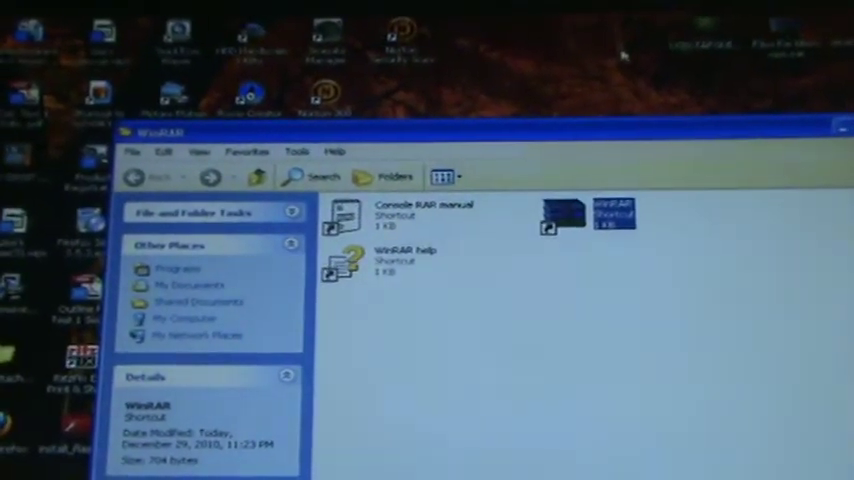
- Move the WinRAR shortcut onto the desktop and show the installer file's new WinRAR commands
left_click_drag(622, 55, 618, 40)
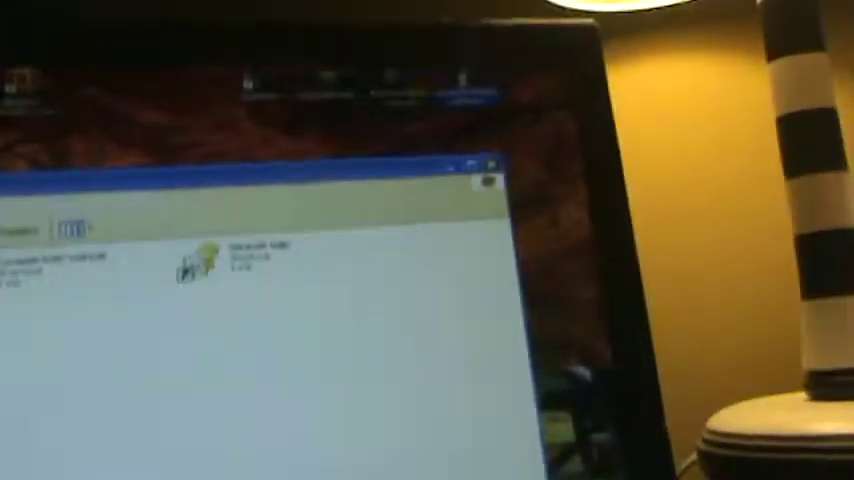
right_click(618, 40)
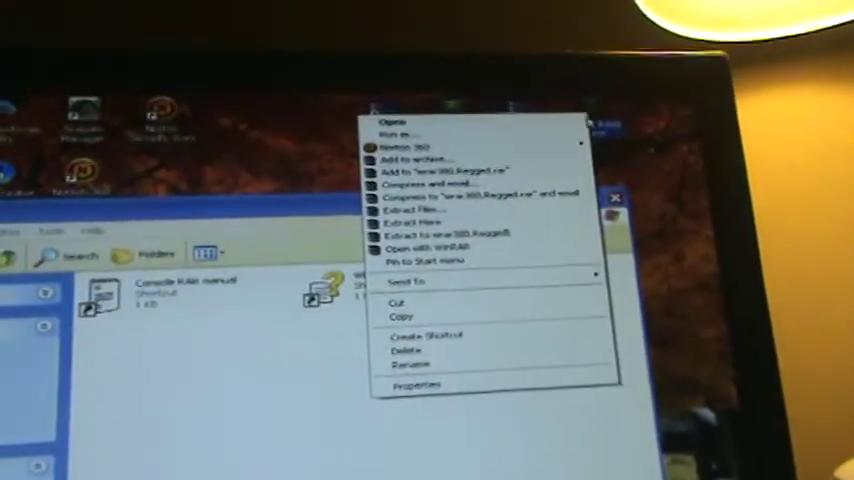